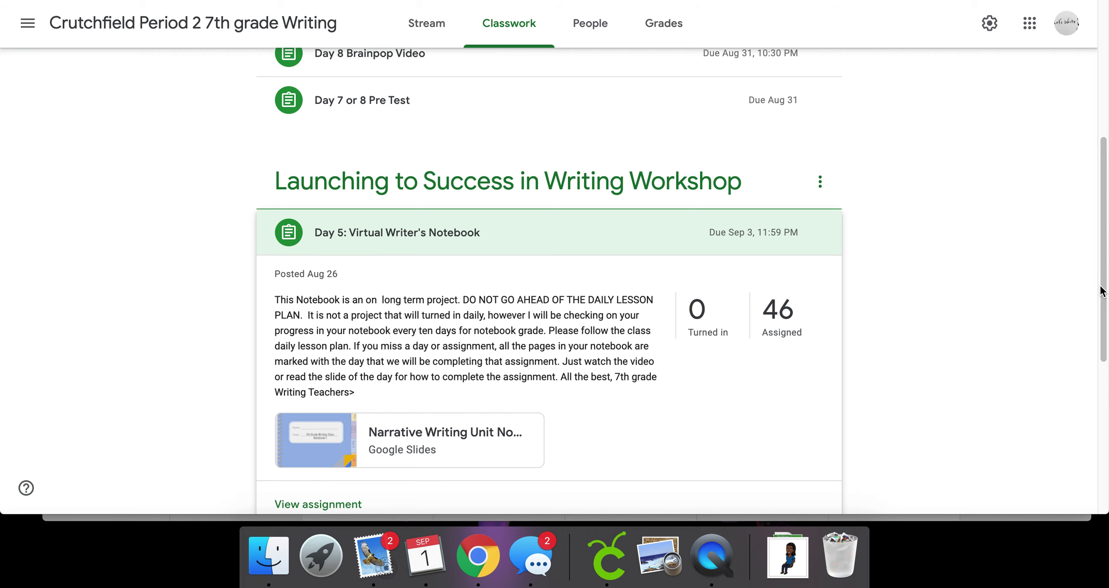
Step: Open the Narrative Writing Unit Notebook slides attached to the Day 5 Virtual Writer's Notebook assignment
left_click_drag(1104, 302, 1106, 331)
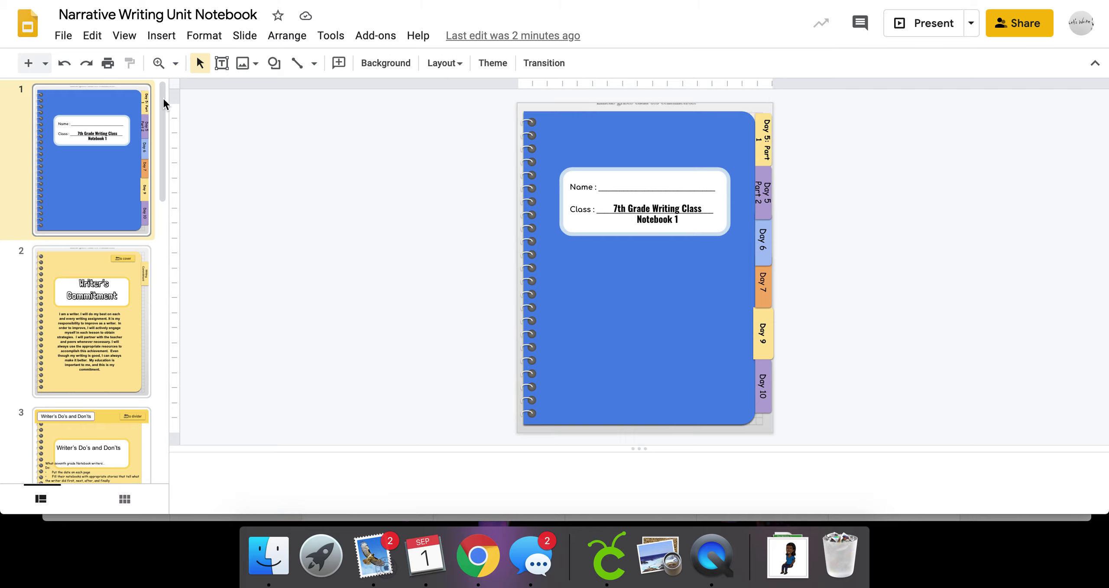
Step: Duplicate slide 8, the Day 9 'Turning Personal Ideas into Fictional ones' slide, creating slide 9
scroll(158, 163, "down", 4)
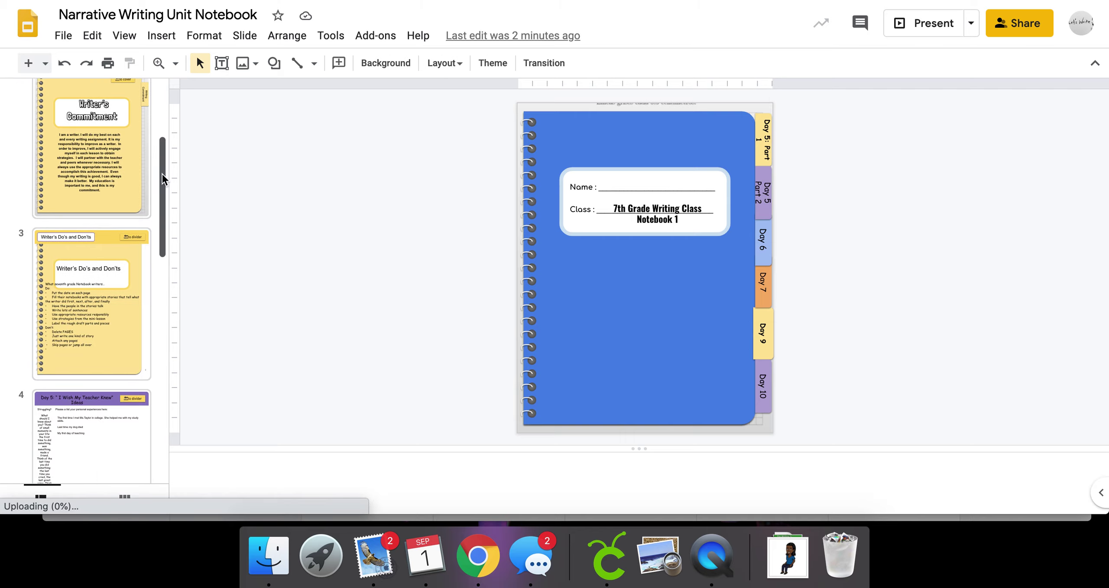
scroll(162, 174, "down", 3)
scroll(162, 278, "down", 10)
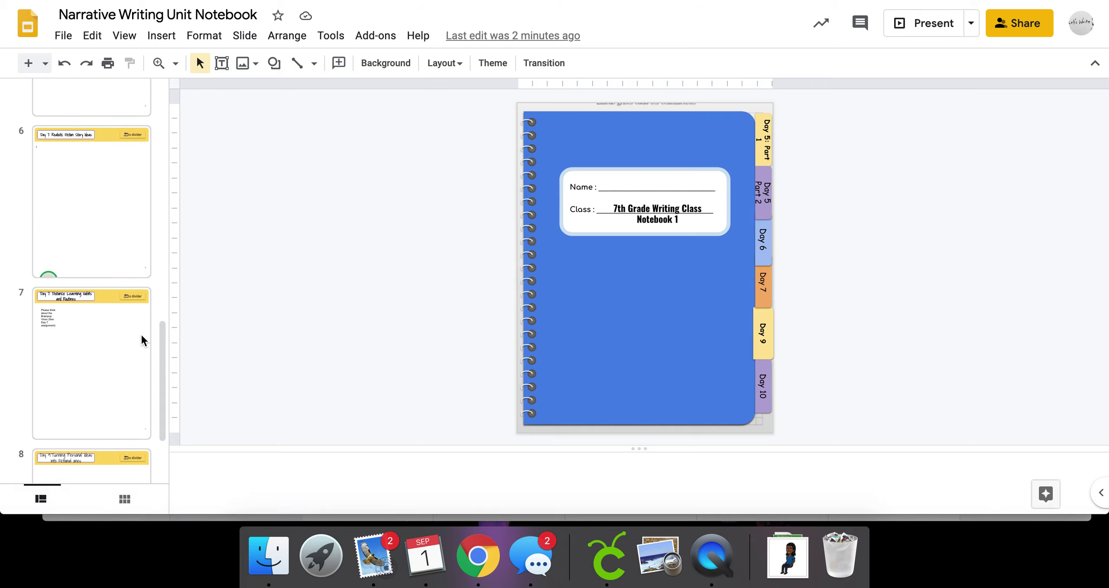
scroll(164, 351, "down", 1)
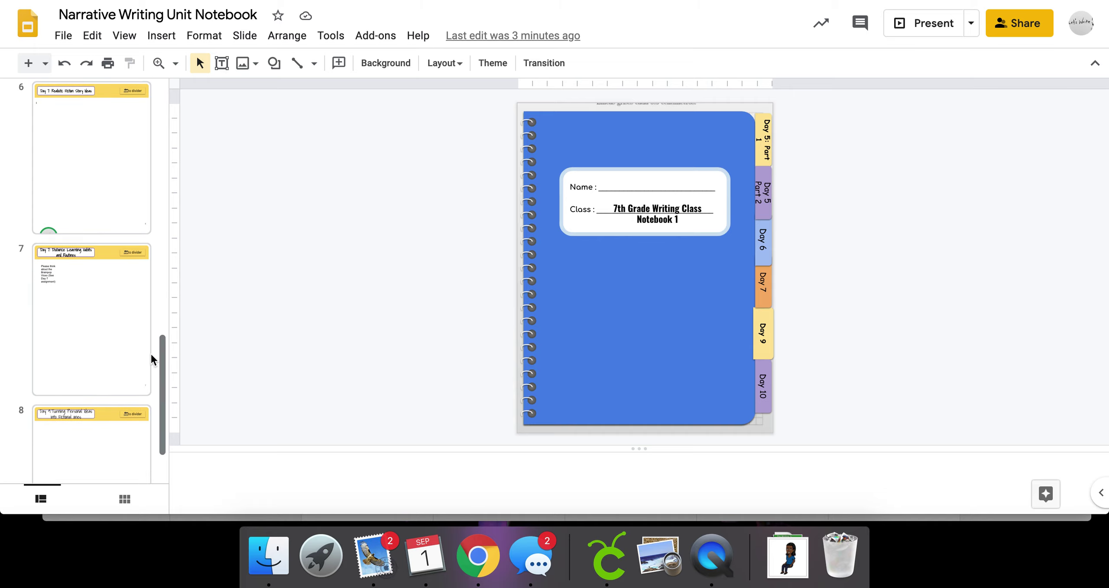
left_click(120, 453)
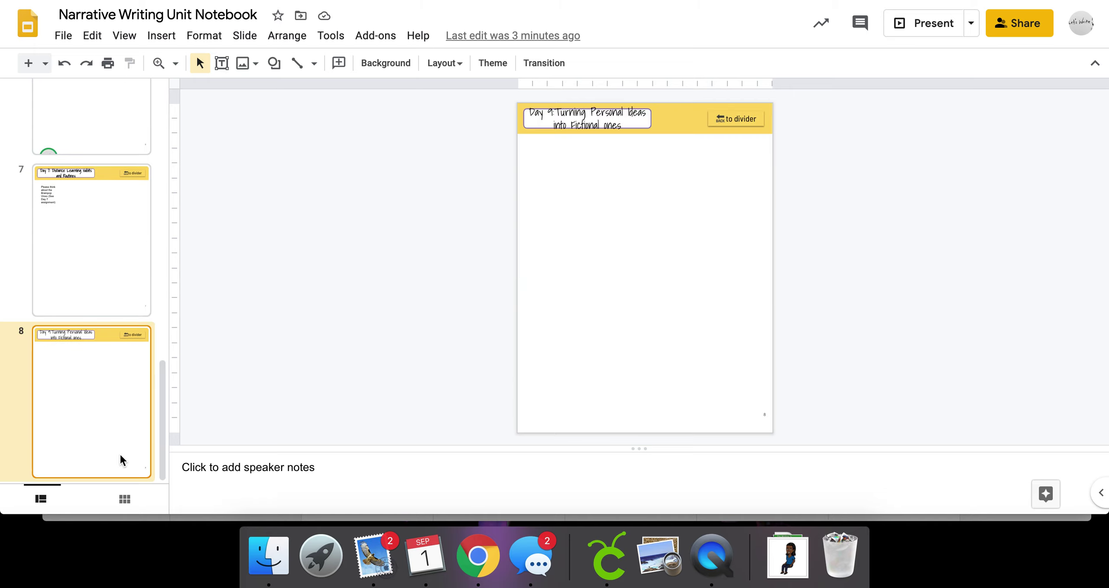
right_click(120, 453)
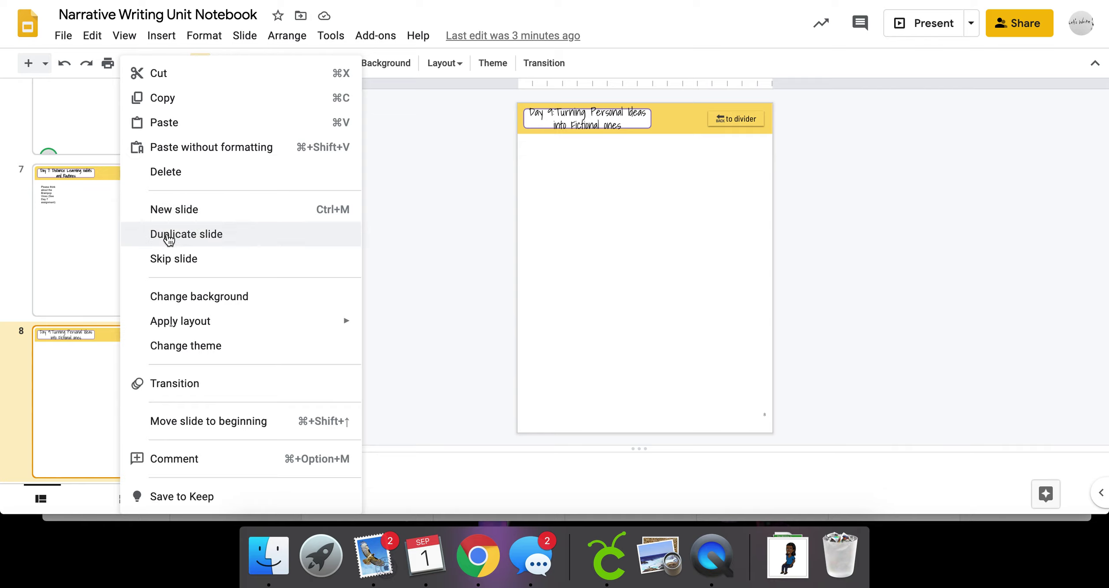
left_click(169, 242)
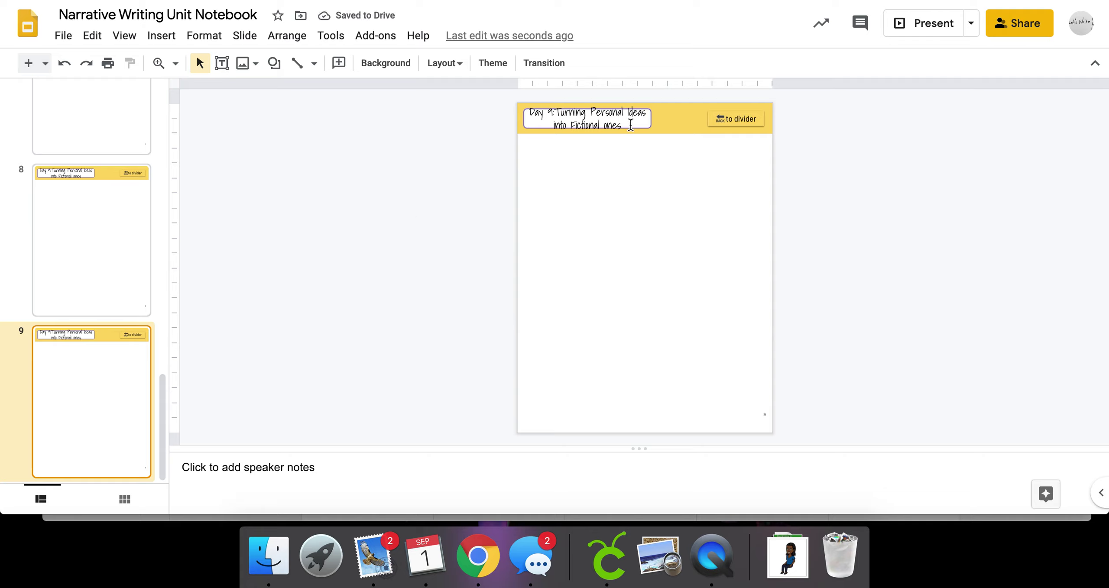
Step: Change slide 9's title from the Day 9 wording to 'Day 10 Character Characteristics'
left_click(631, 125)
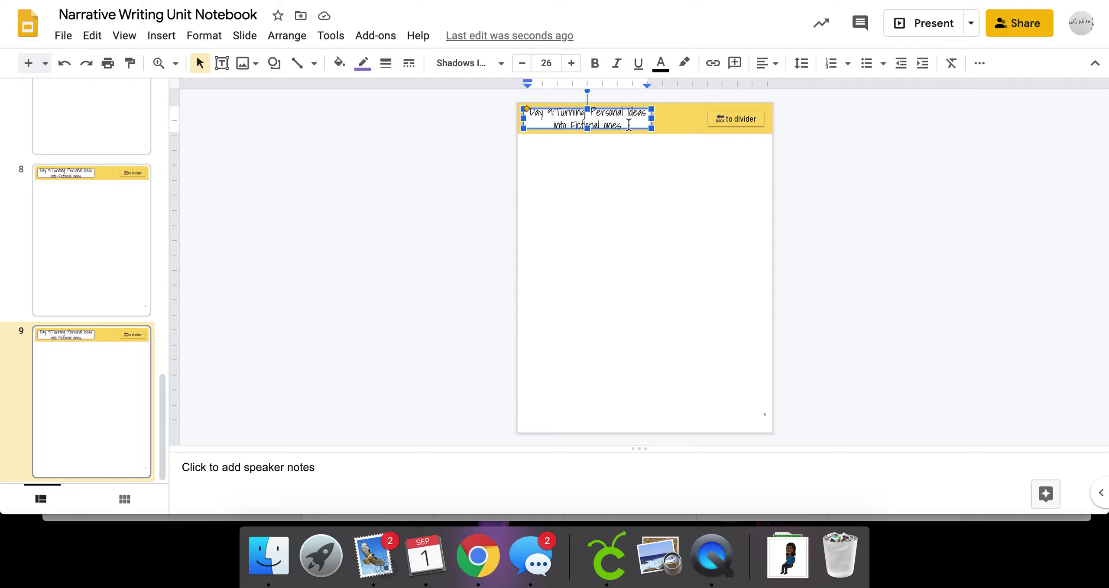
key("BackSpace")
key("BackSpace")
key("BackSpace")
key("BackSpace")
key("BackSpace")
key("BackSpace")
key("BackSpace")
key("BackSpace")
key("BackSpace")
key("BackSpace")
key("BackSpace")
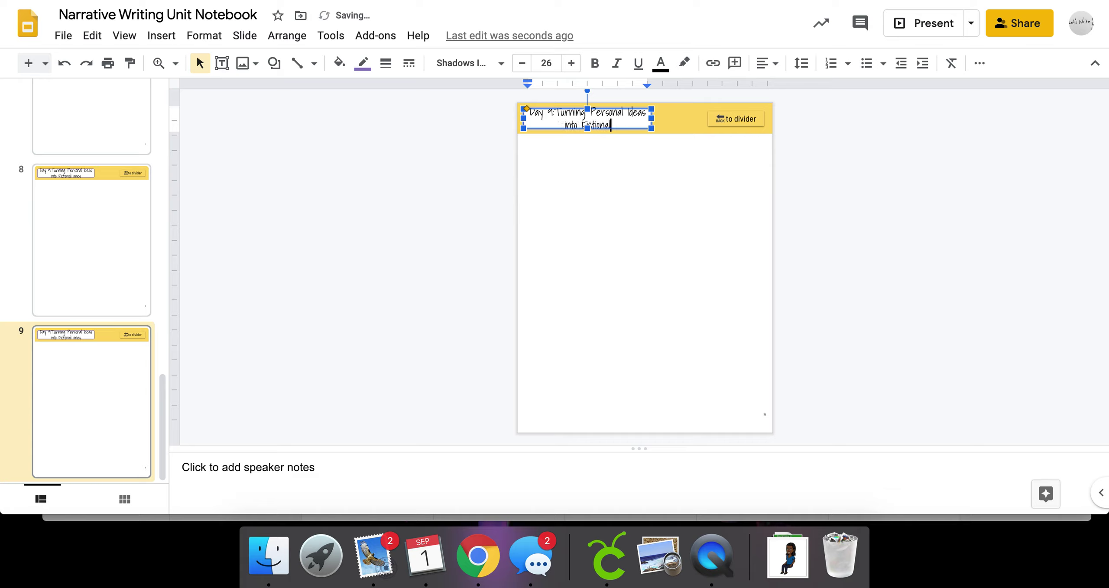
key("BackSpace")
key("BackSpace")
key("BackSpace")
key("BackSpace")
key("BackSpace")
key("BackSpace")
key("BackSpace")
key("BackSpace")
key("BackSpace")
key("BackSpace")
key("BackSpace")
key("BackSpace")
key("BackSpace")
key("BackSpace")
key("BackSpace")
key("BackSpace")
key("BackSpace")
key("BackSpace")
key("BackSpace")
key("BackSpace")
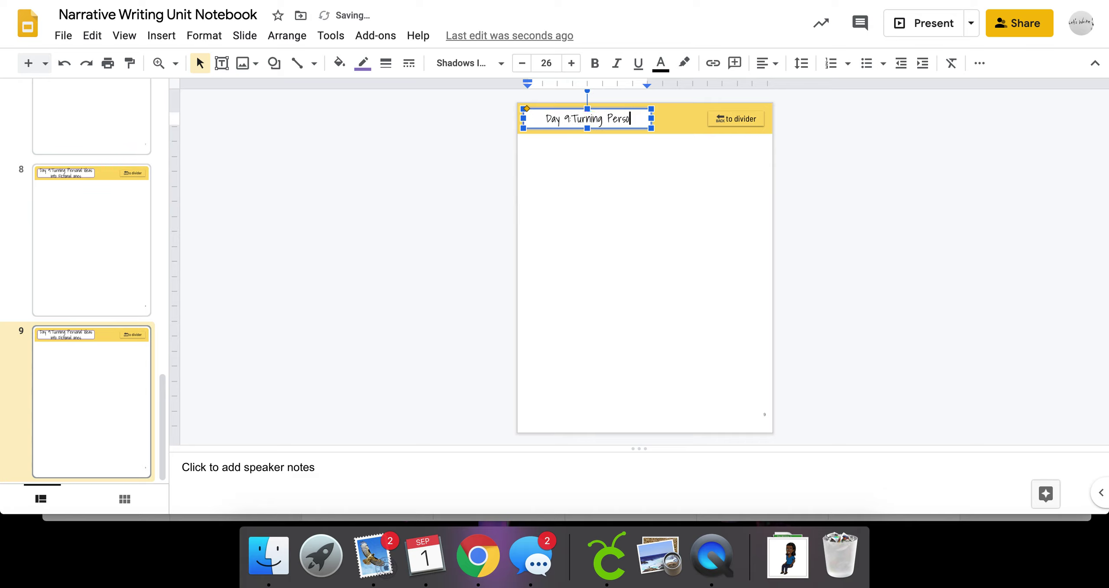
key("BackSpace")
key("BackSpace")
key("BackSpace")
key("BackSpace")
key("BackSpace")
key("BackSpace")
key("BackSpace")
key("BackSpace")
key("BackSpace")
key("BackSpace")
type("10")
key("BackSpace")
key("BackSpace")
key("BackSpace")
type("10")
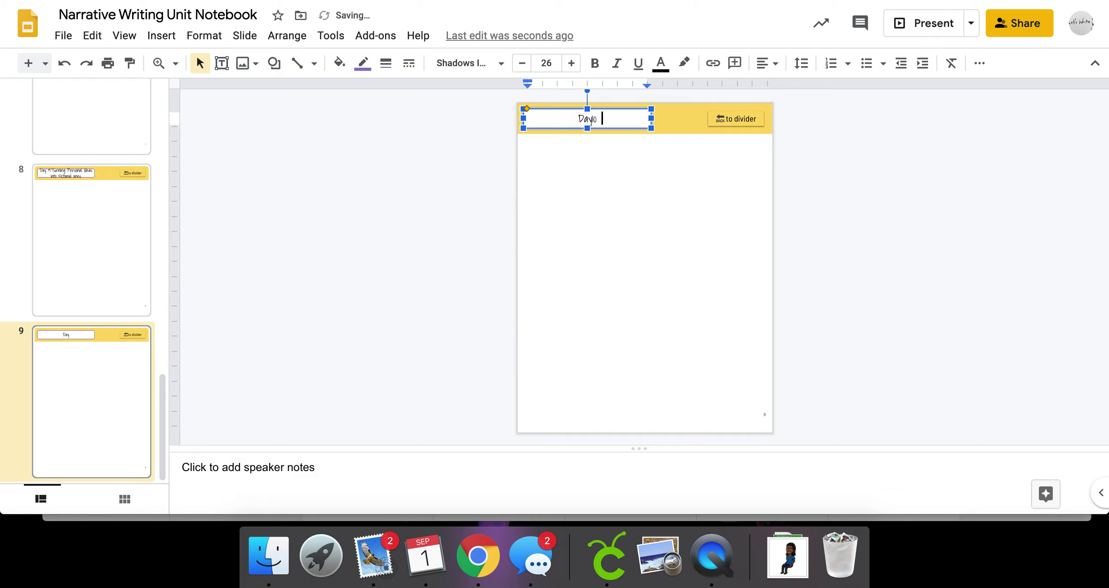
type(" Character Charac")
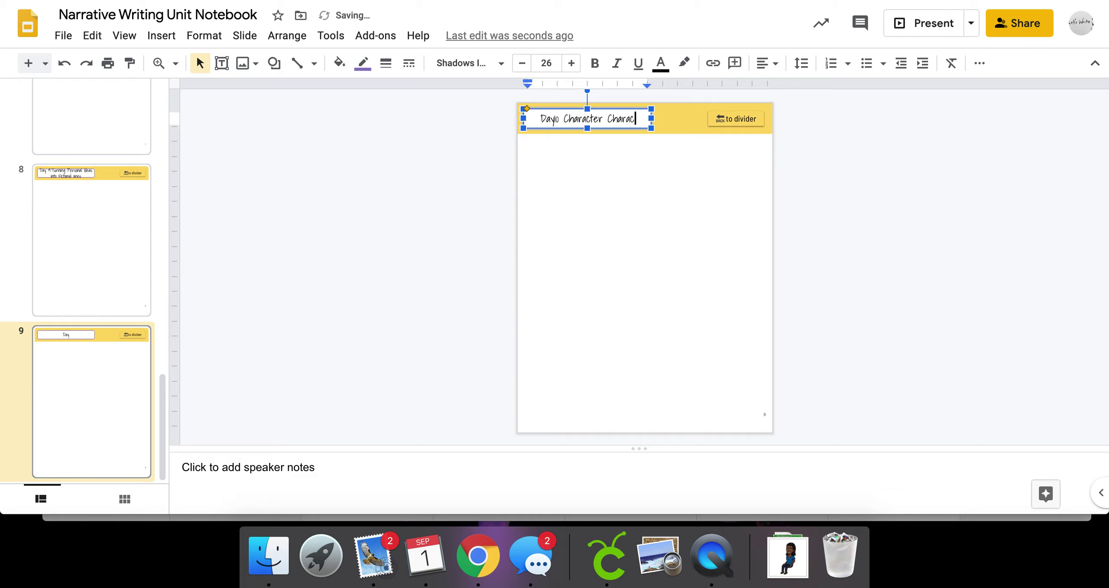
type("t")
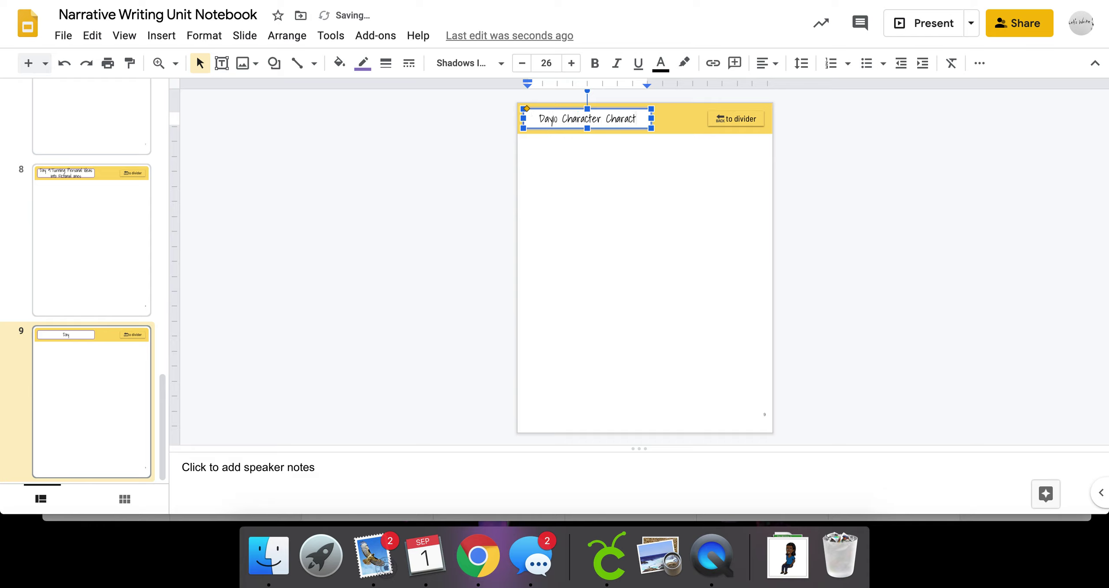
type("erist")
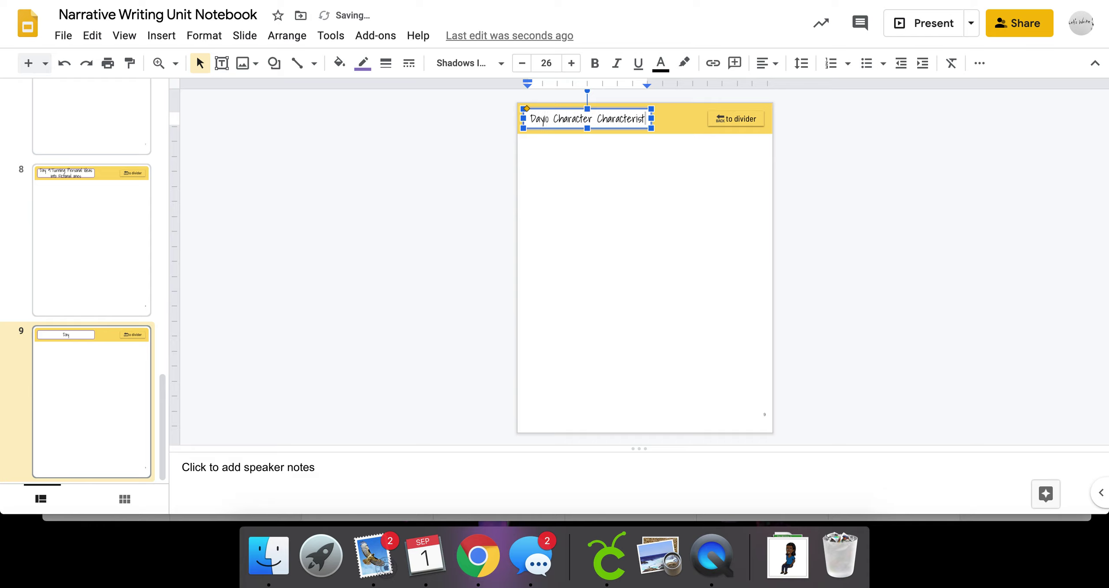
type("ics")
left_click(610, 170)
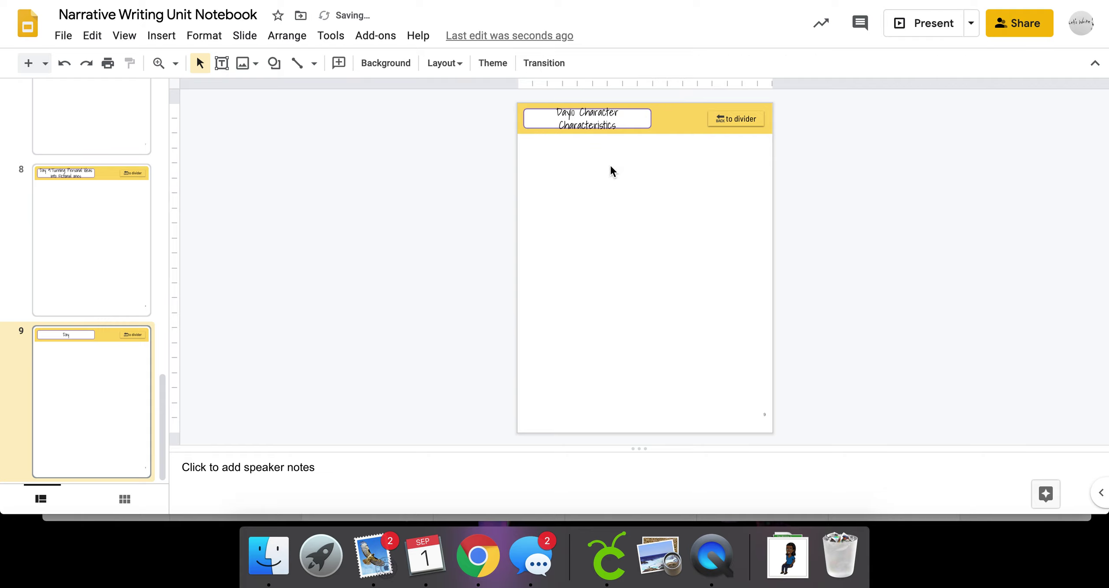
Step: Draw a large text box below the title and set its font size to 18
left_click(223, 63)
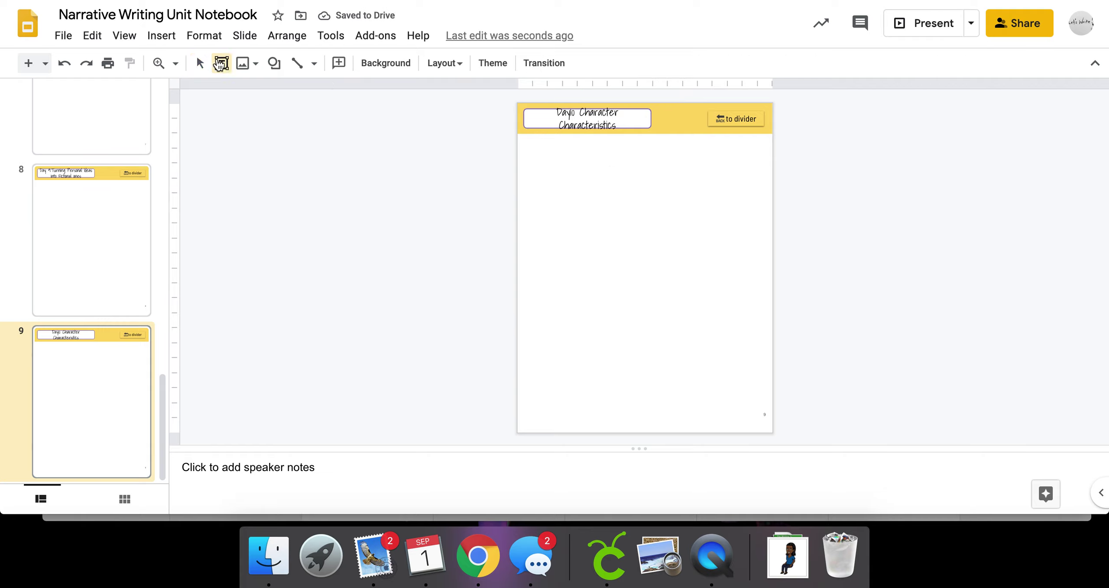
left_click_drag(532, 151, 723, 407)
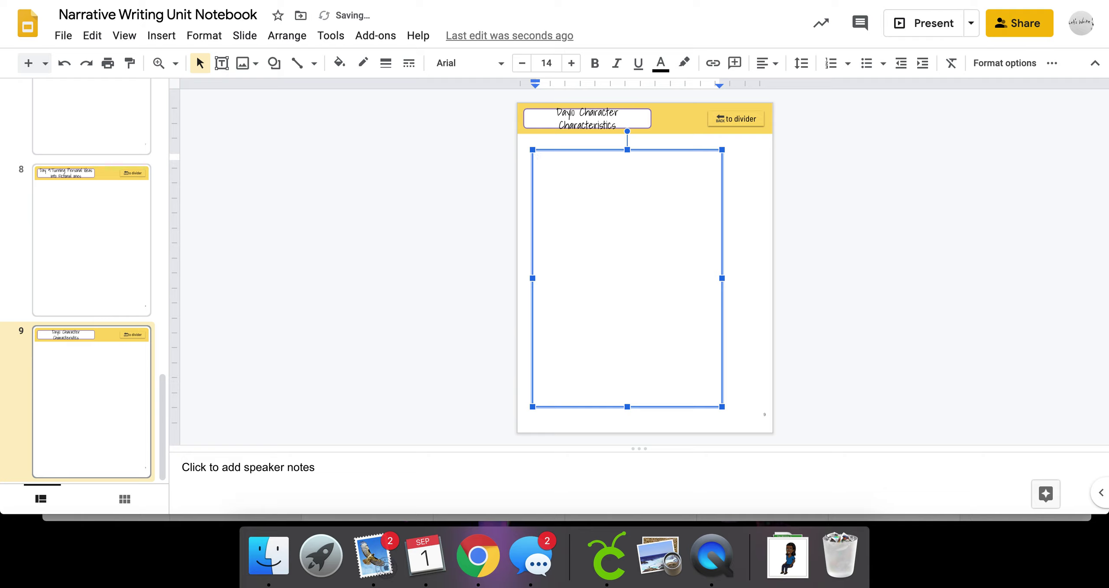
key("BackSpace")
left_click(574, 63)
left_click(572, 63)
left_click(573, 64)
Step: Type the story idea: a football player struggling to pass his classes and stay on the team
type("My story idea is about a football player who is struggl")
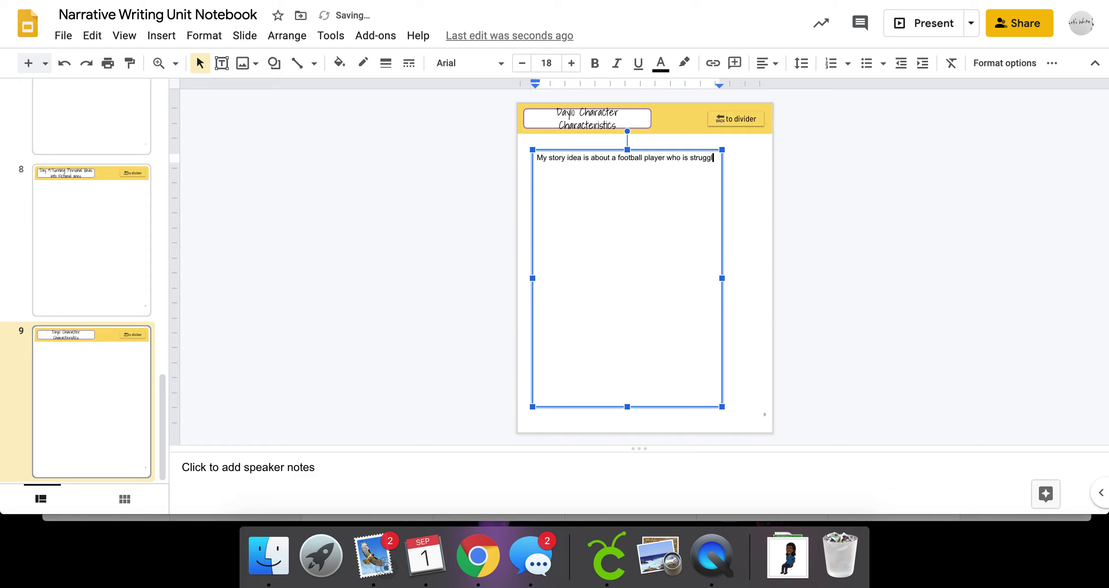
type("ing to pass his ")
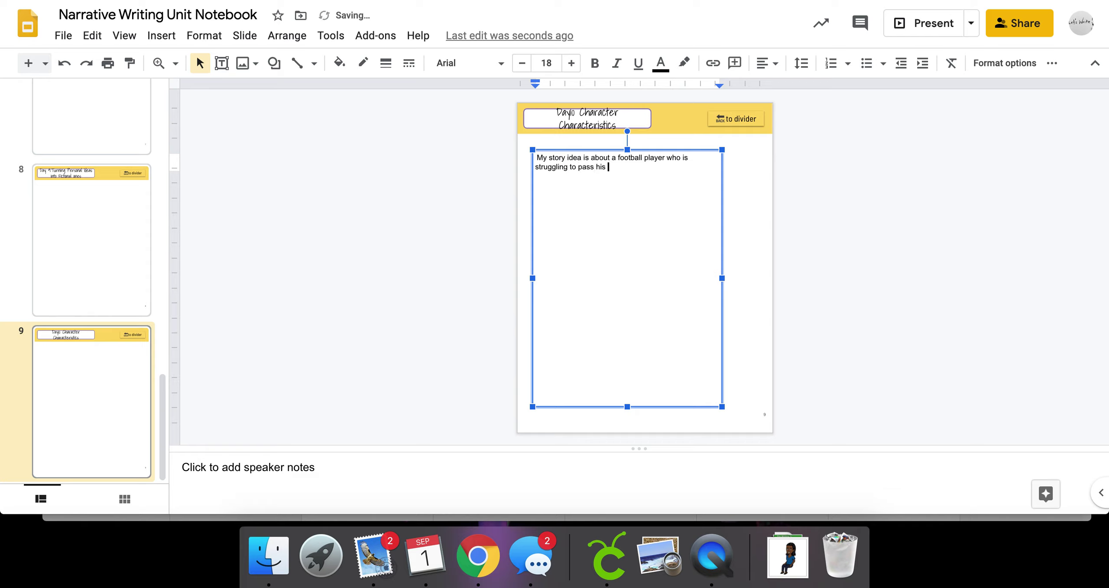
type("classess and")
key("BackSpace")
key("BackSpace")
key("BackSpace")
key("BackSpace")
key("BackSpace")
key("BackSpace")
key("BackSpace")
type("s and w")
key("BackSpace")
type("stay on the team.")
key("Return")
key("Return")
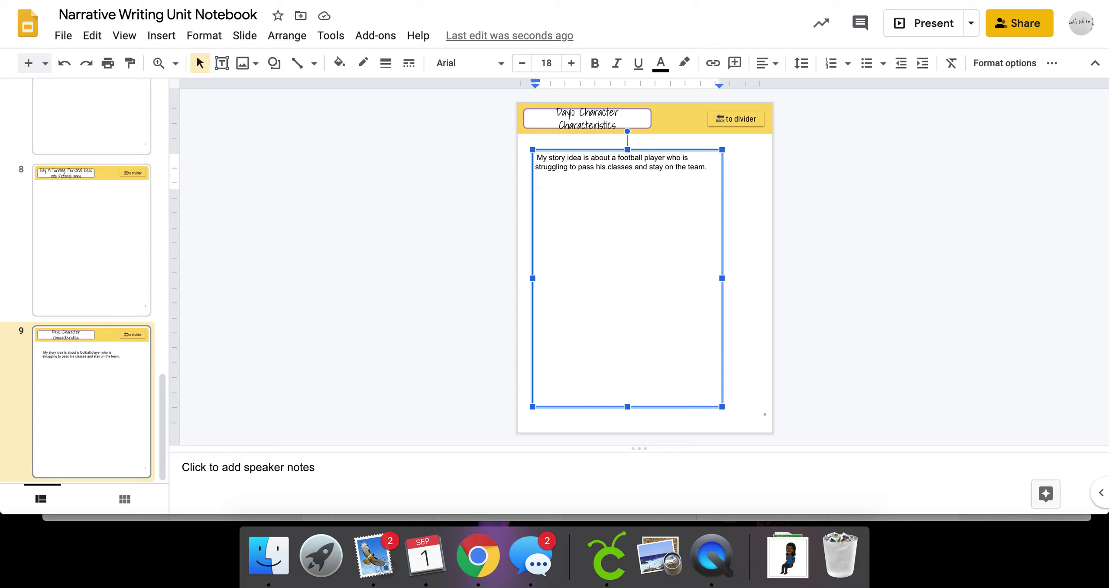
Step: Add the character name 'Max' on its own line below the story idea
type("Max")
key("BackSpace")
type("x")
key("Return")
key("Return")
Step: List Max's traits: fun loving 12 year old, large for his age, African-American
type("fun loving ")
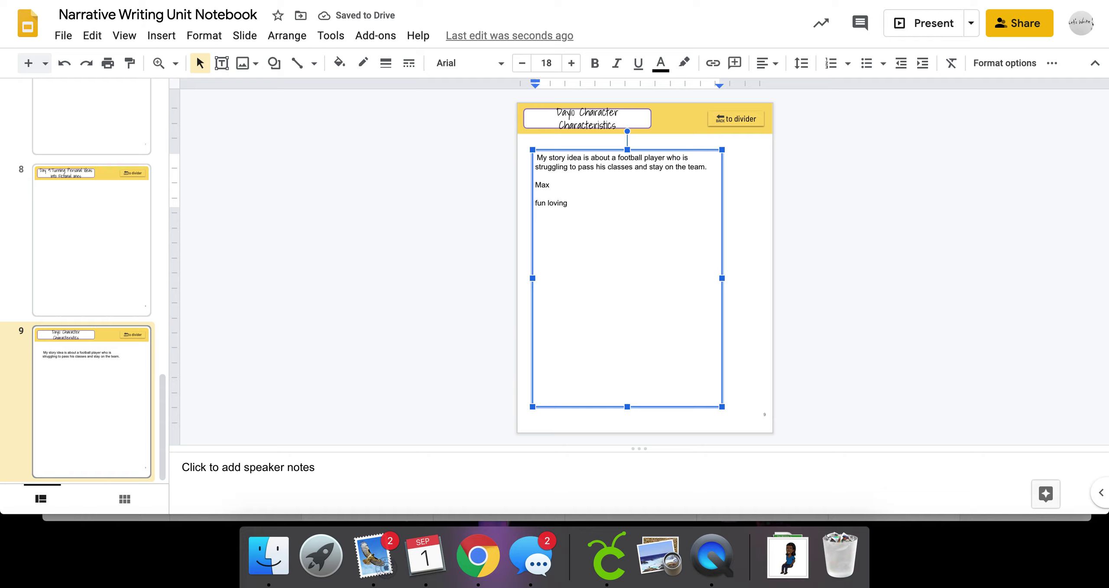
type("12 year old, large for")
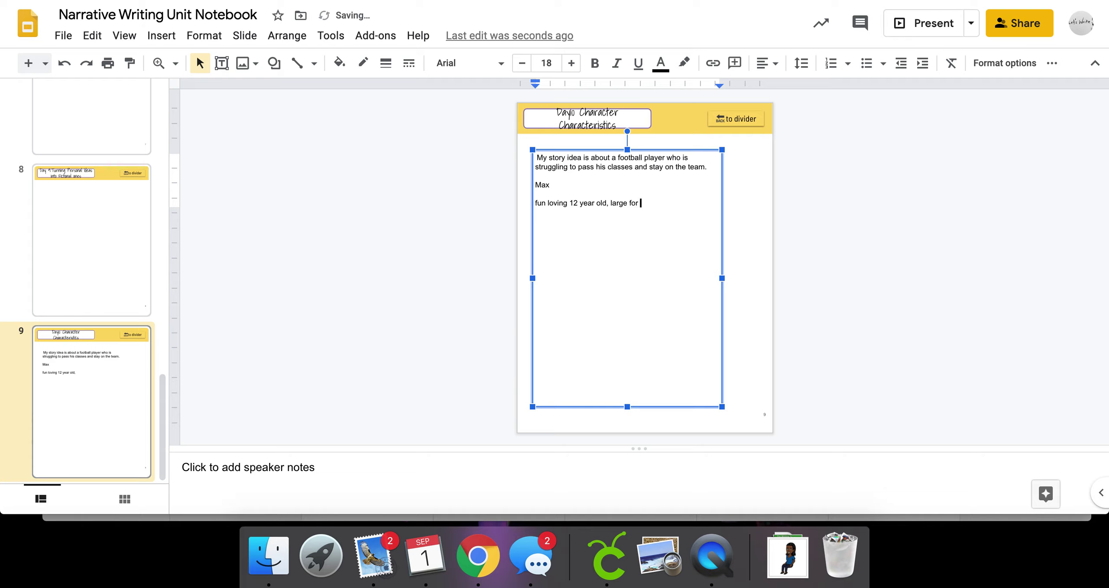
type("his age")
key("BackSpace")
type(", aft")
key("BackSpace")
key("BackSpace")
key("BackSpace")
type("A")
type("frica")
type("n-a,e")
key("BackSpace")
key("BackSpace")
key("BackSpace")
type("Amern")
key("BackSpace")
type("ican")
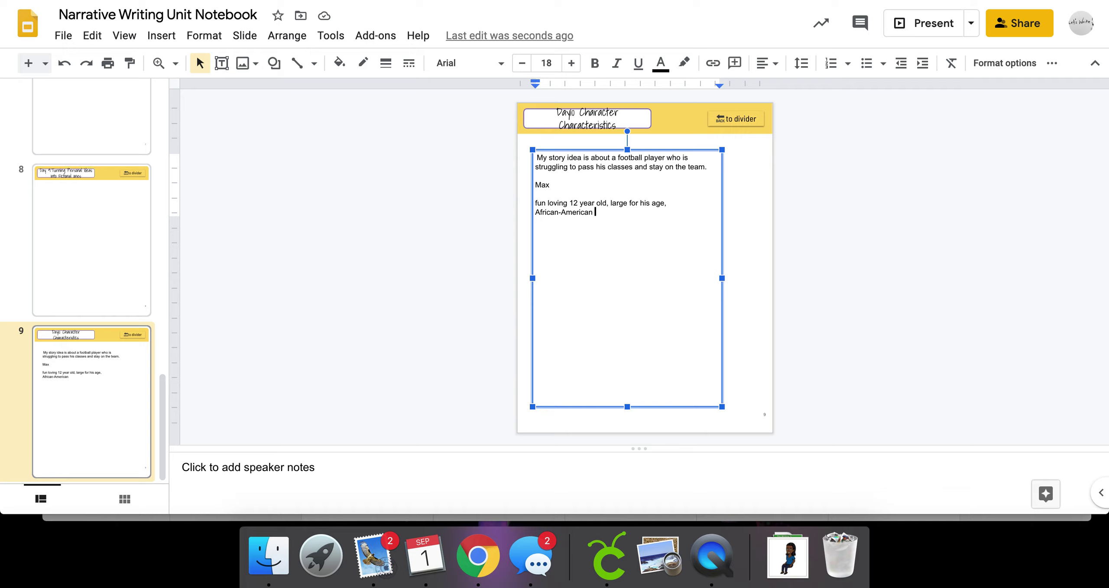
type("th")
Step: Extend the traits with 'quick to anger' and 'lacks self confidence.', then add a blank line
key("BackSpace")
type(",")
key("BackSpace")
key("BackSpace")
type("quick to anger, ")
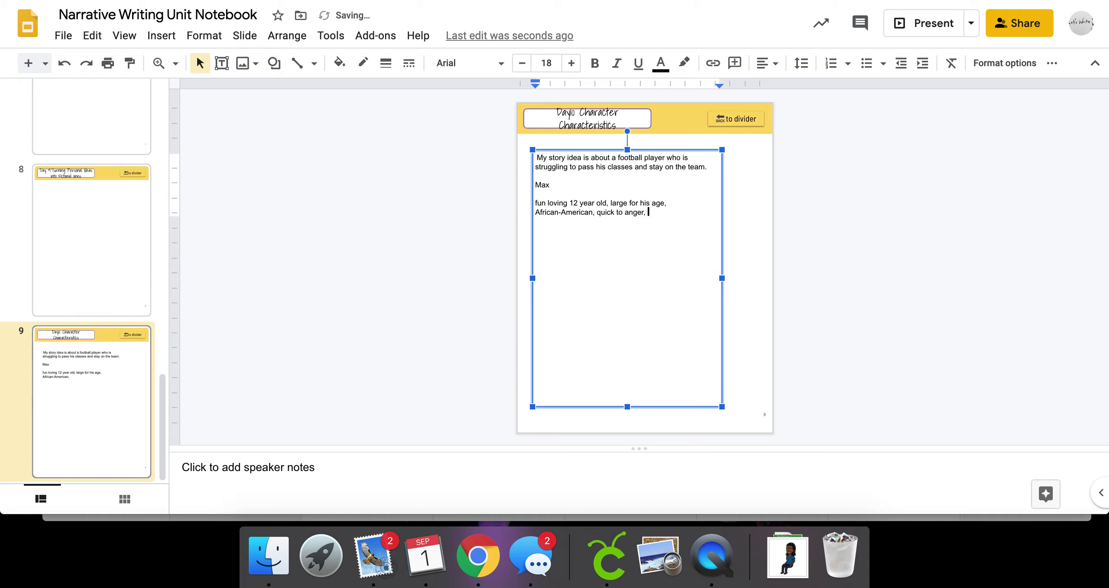
type("se")
type("lf-")
key("BackSpace")
key("BackSpace")
key("BackSpace")
key("BackSpace")
key("BackSpace")
type("lask")
key("BackSpace")
key("BackSpace")
type("cks self confidence.")
key("Return")
key("Return")
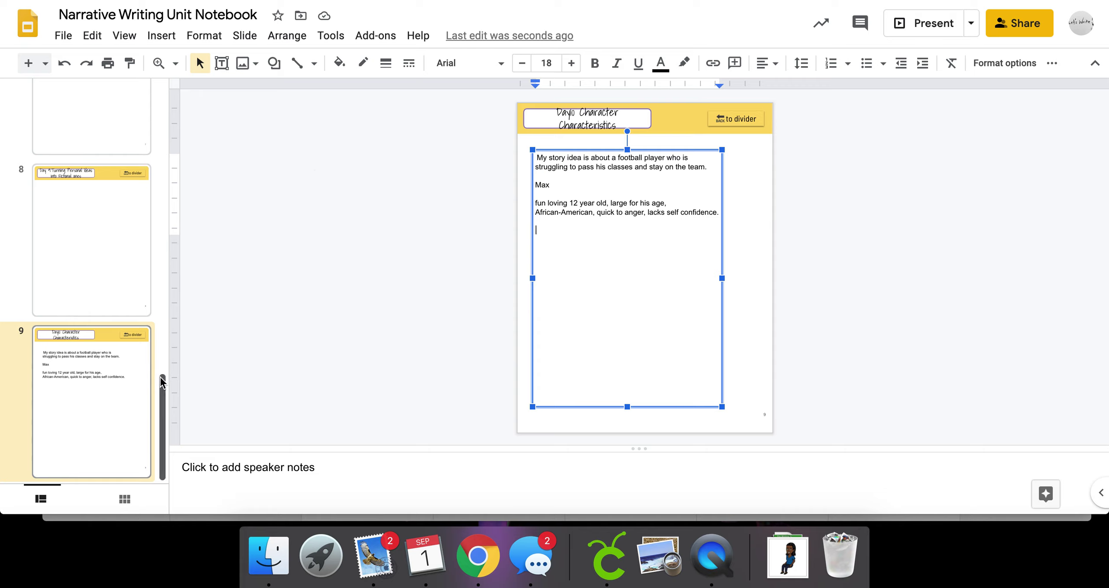
scroll(161, 374, "up", 1)
left_click_drag(161, 373, 160, 258)
left_click(128, 289)
left_click(89, 312)
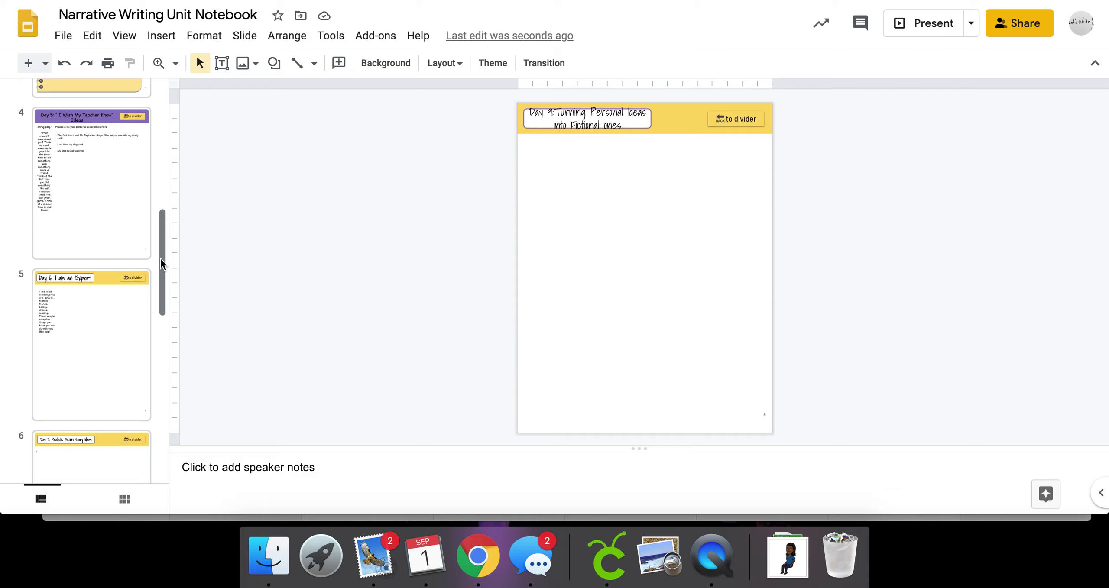
left_click_drag(160, 261, 163, 394)
left_click(134, 387)
left_click(131, 454)
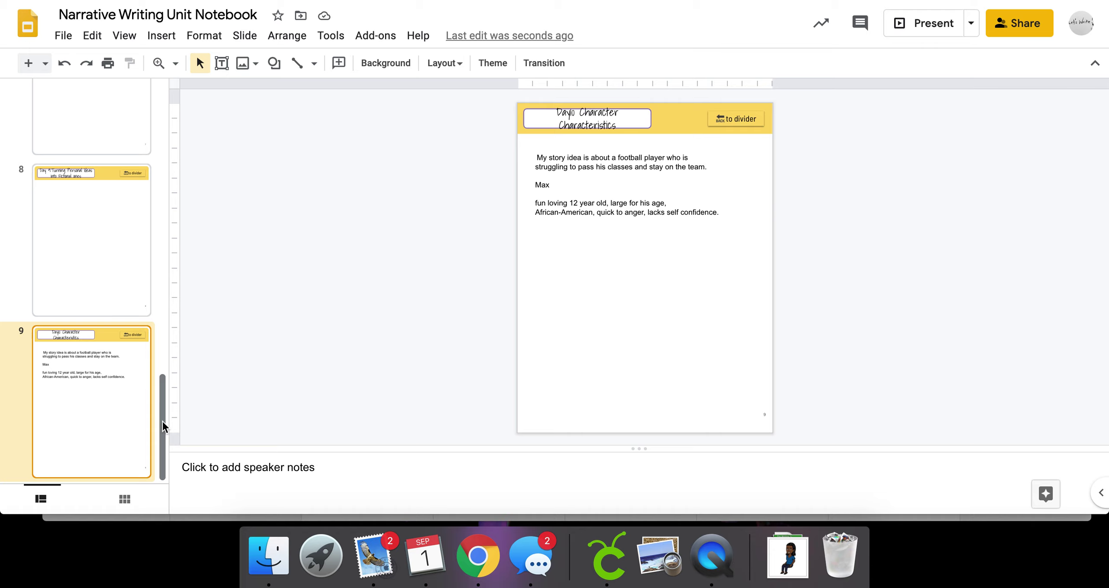
left_click_drag(163, 424, 147, 361)
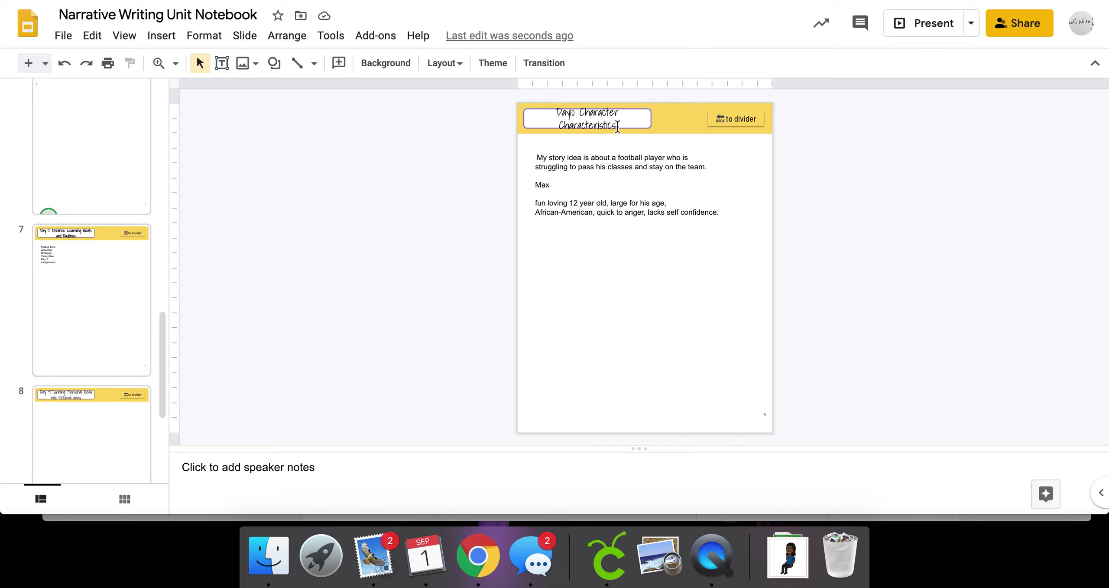